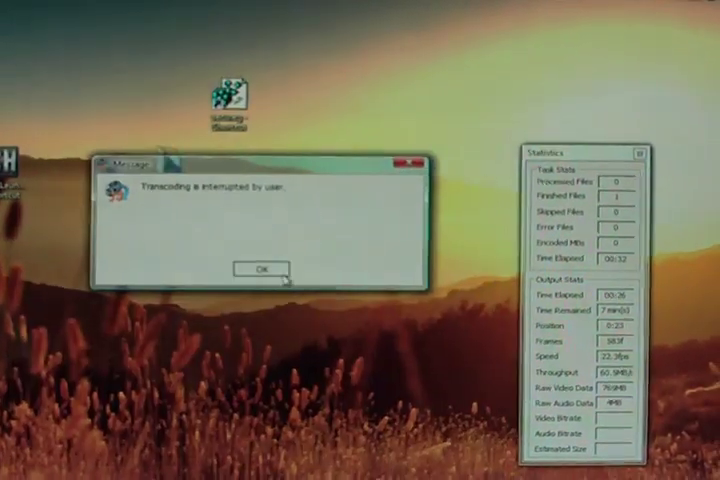
Acknowledge MediaCoder's 'Transcoding is interrupted by user' message with OK.
{"action": "left_click", "coordinate": [264, 272]}
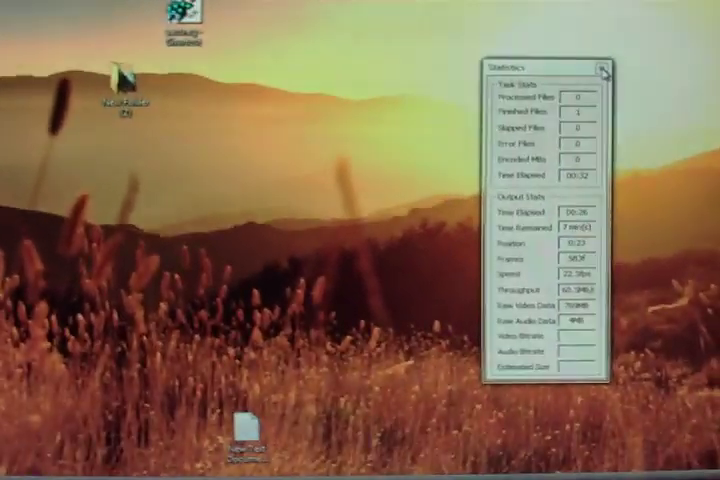
Close the MediaCoder transcoding Statistics window.
{"action": "left_click", "coordinate": [603, 71]}
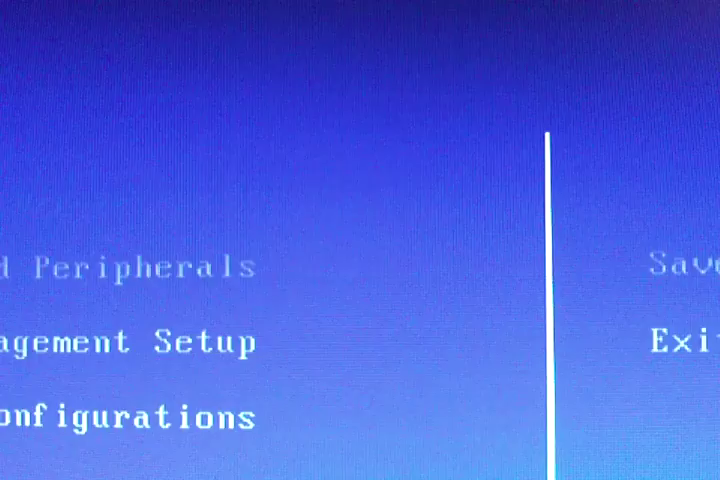
Set the FSB to 1800 in FSB & Memory Config.
{"action": "key", "text": "Down"}
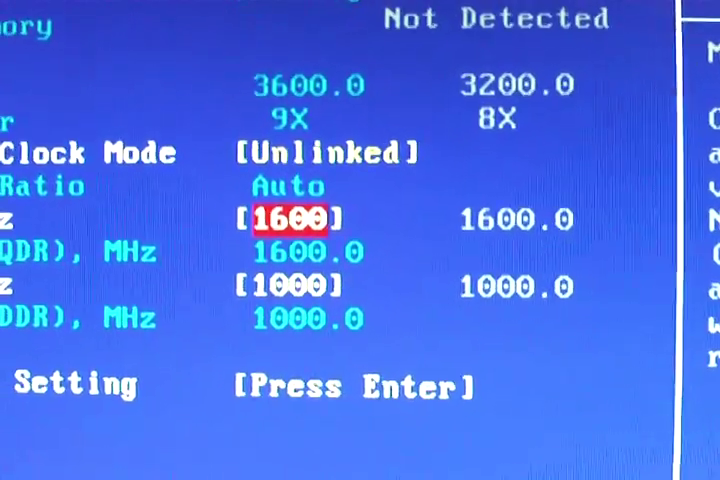
{"action": "type", "text": "1800"}
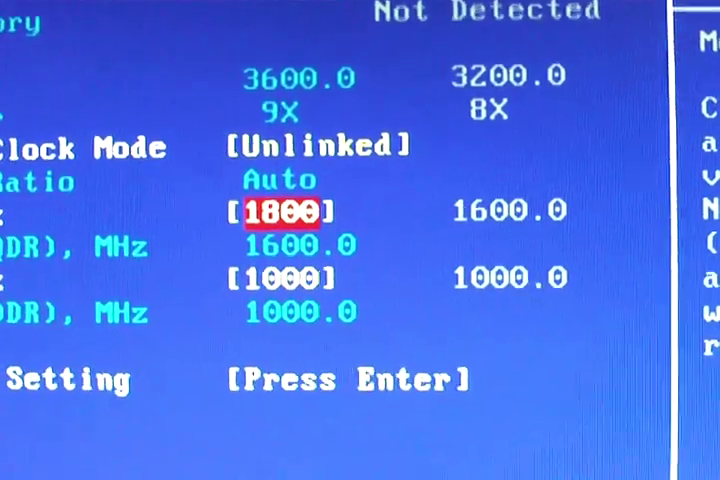
{"action": "key", "text": "Return"}
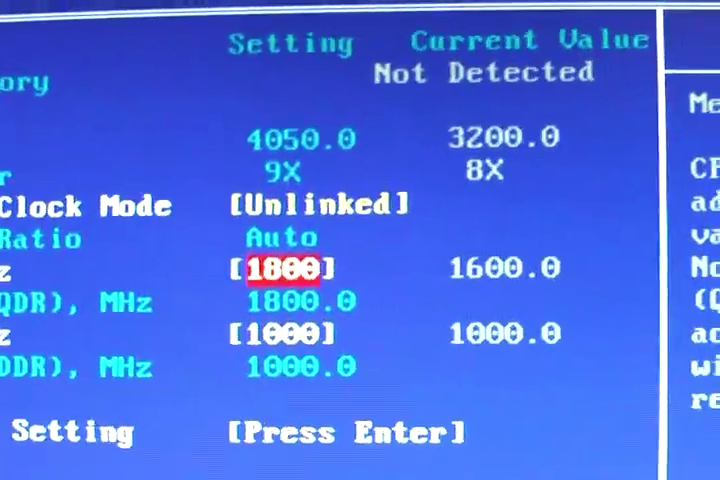
{"action": "key", "text": "Escape"}
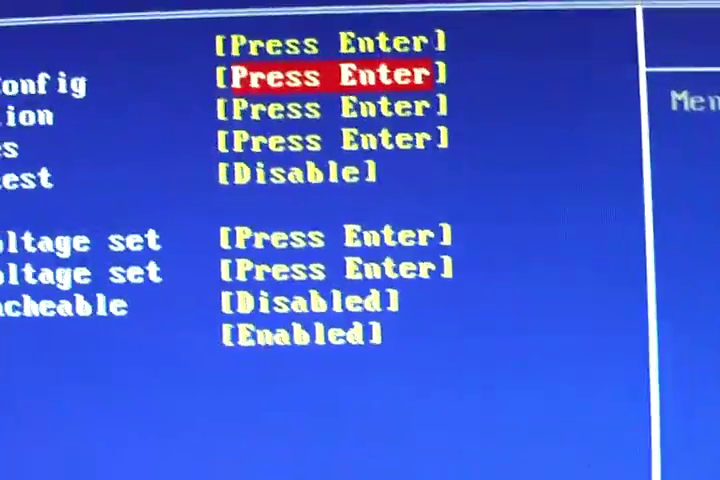
Set the CPU Core voltage to 1.45000 under System Voltages.
{"action": "key", "text": "Down"}
{"action": "key", "text": "Down"}
{"action": "key", "text": "Return"}
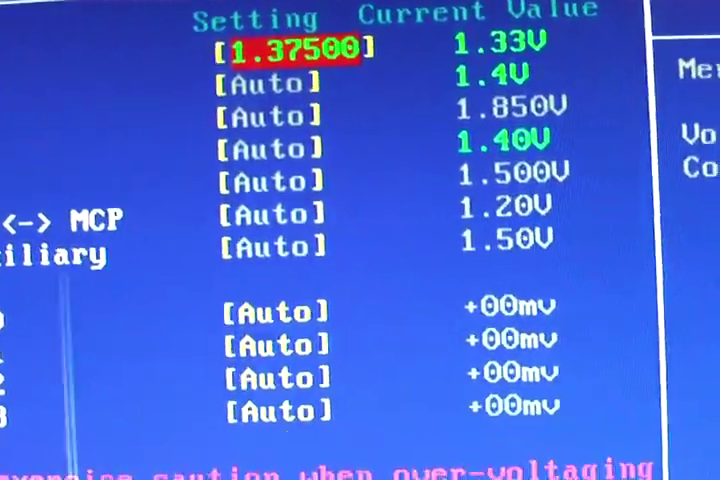
{"action": "key", "text": "Return"}
{"action": "key", "text": "Down"}
{"action": "key", "text": "Up"}
{"action": "key", "text": "Up"}
{"action": "key", "text": "Up"}
{"action": "key", "text": "Up"}
{"action": "key", "text": "Up"}
{"action": "key", "text": "Up"}
{"action": "key", "text": "Up"}
{"action": "key", "text": "Up"}
{"action": "key", "text": "Up"}
{"action": "key", "text": "Up"}
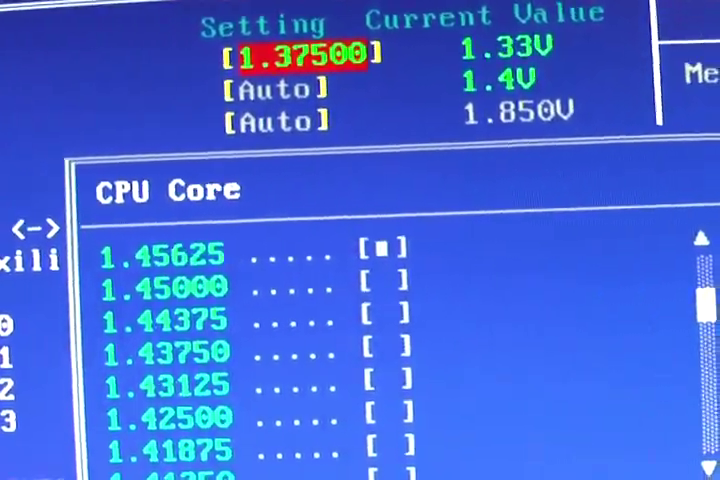
{"action": "key", "text": "Down"}
{"action": "key", "text": "Return"}
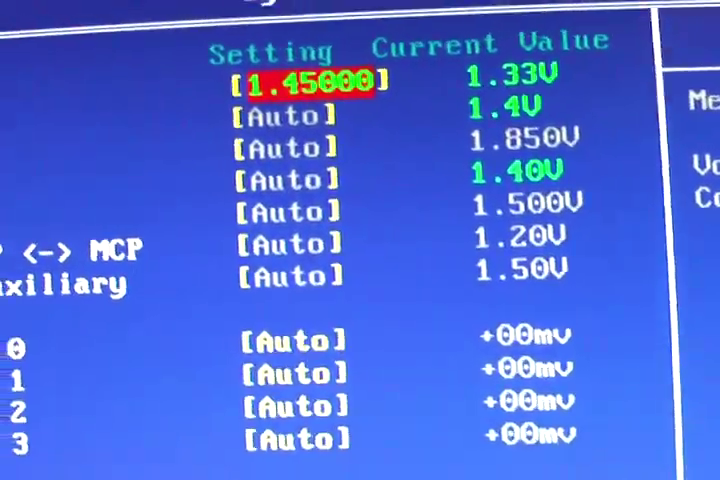
{"action": "key", "text": "Escape"}
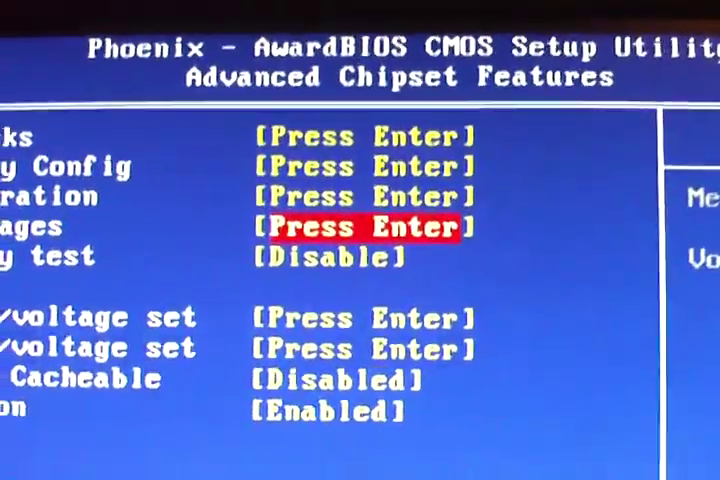
Return to the main setup menu and select Save & Exit Setup.
{"action": "key", "text": "Escape"}
{"action": "key", "text": "Right"}
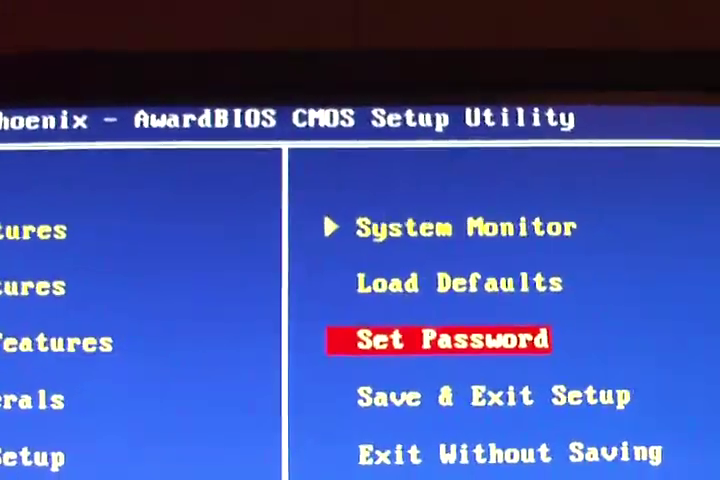
{"action": "key", "text": "Left"}
{"action": "key", "text": "Right"}
{"action": "key", "text": "Down"}
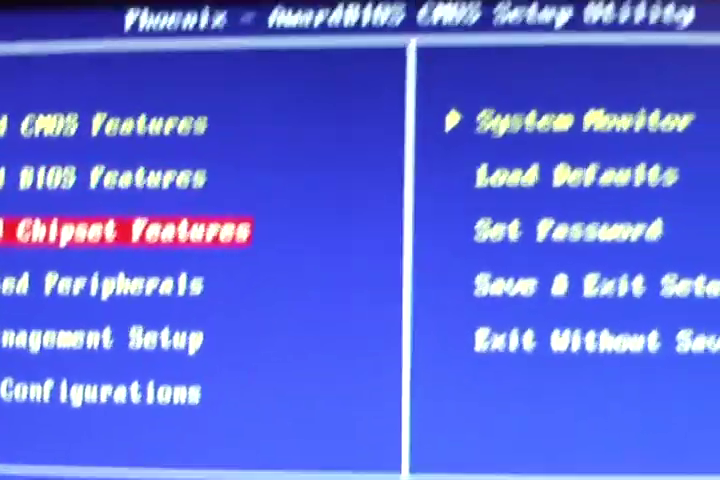
Raise the CPU Core voltage above 1.45000 in Advanced Chipset Features > System Voltages.
{"action": "key", "text": "Return"}
{"action": "key", "text": "Down"}
{"action": "key", "text": "Down"}
{"action": "key", "text": "Down"}
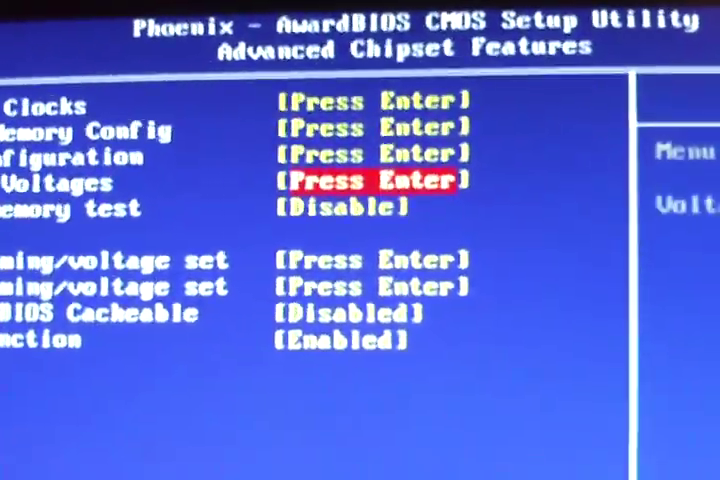
{"action": "key", "text": "Return"}
{"action": "key", "text": "Return"}
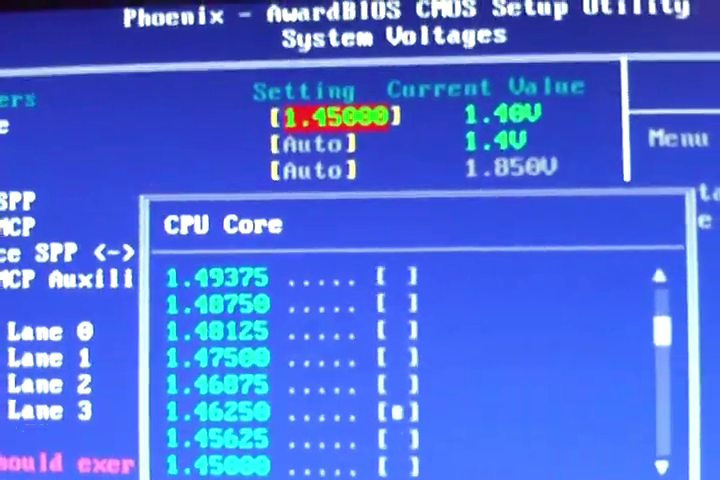
{"action": "key", "text": "Up"}
{"action": "key", "text": "Up"}
{"action": "key", "text": "Up"}
{"action": "key", "text": "Up"}
{"action": "key", "text": "Down"}
{"action": "key", "text": "Down"}
{"action": "key", "text": "Up"}
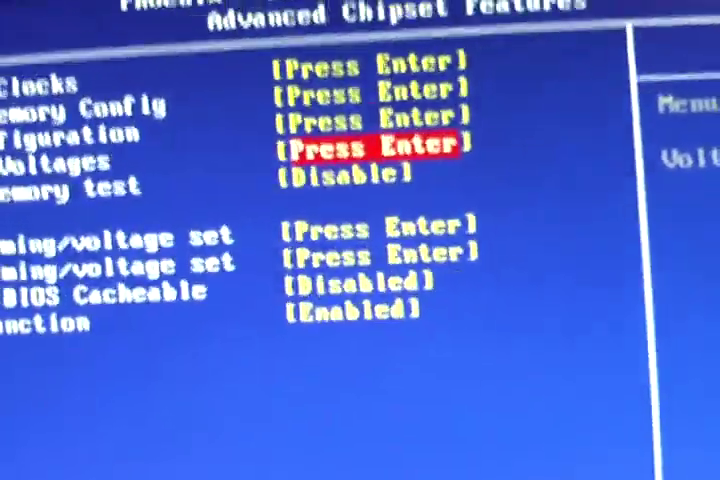
{"action": "key", "text": "Escape"}
Choose Save & Exit Setup and confirm saving to restart.
{"action": "key", "text": "Right"}
{"action": "key", "text": "Down"}
{"action": "key", "text": "Return"}
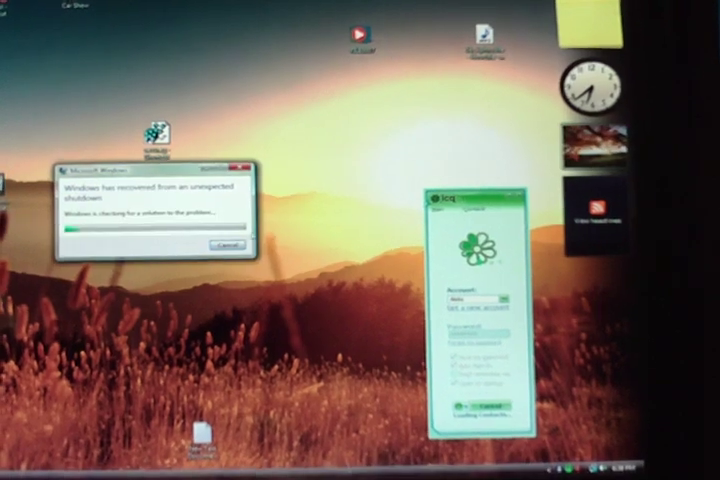
Cancel the unexpected-shutdown recovery notice and close the ICQ contact list.
{"action": "left_click", "coordinate": [222, 241]}
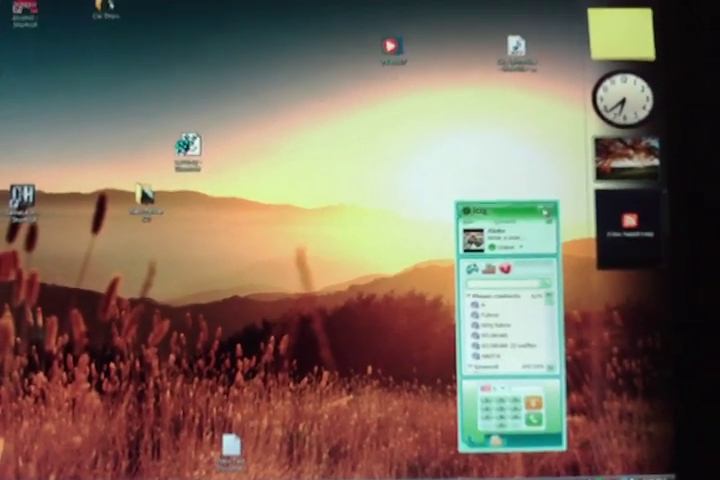
{"action": "left_click", "coordinate": [549, 212]}
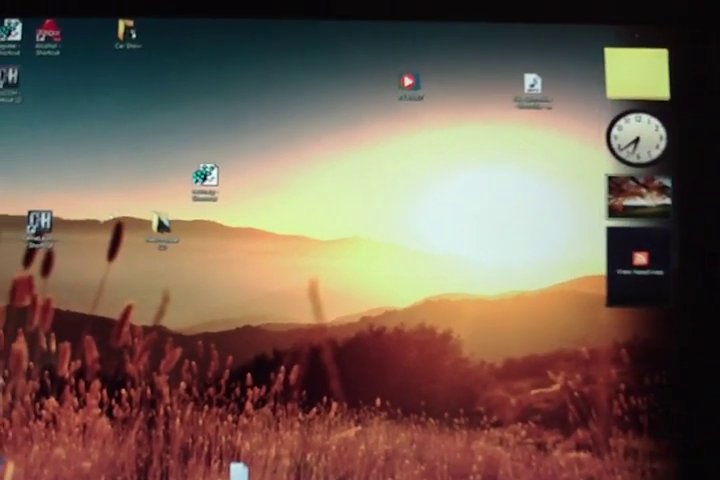